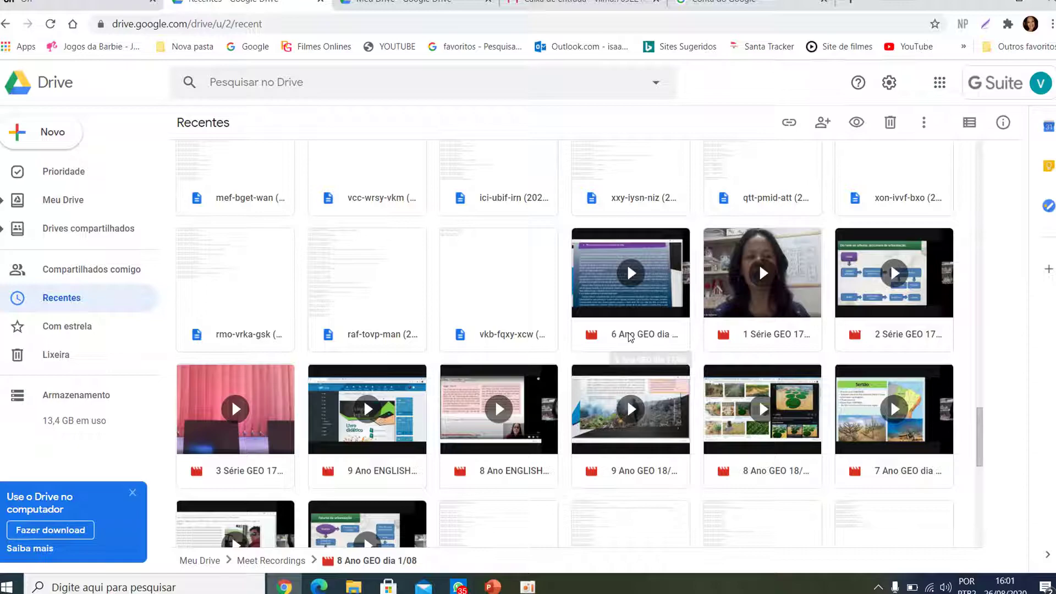
Bring up the name of the 6 Ano GEO dia 17/08 recording for renaming and accept it as it is
right_click(628, 334)
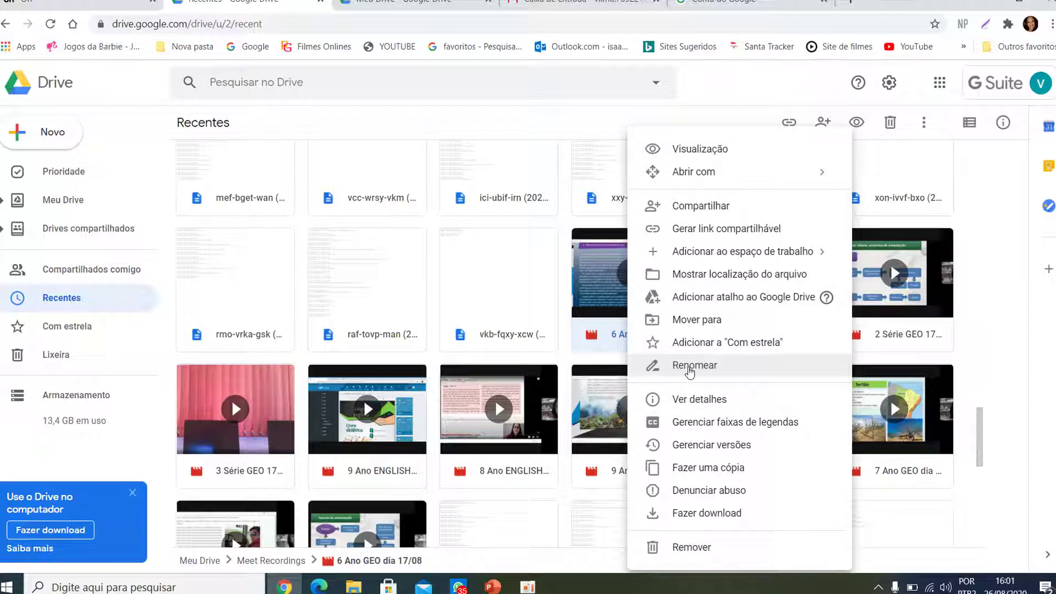
left_click(690, 367)
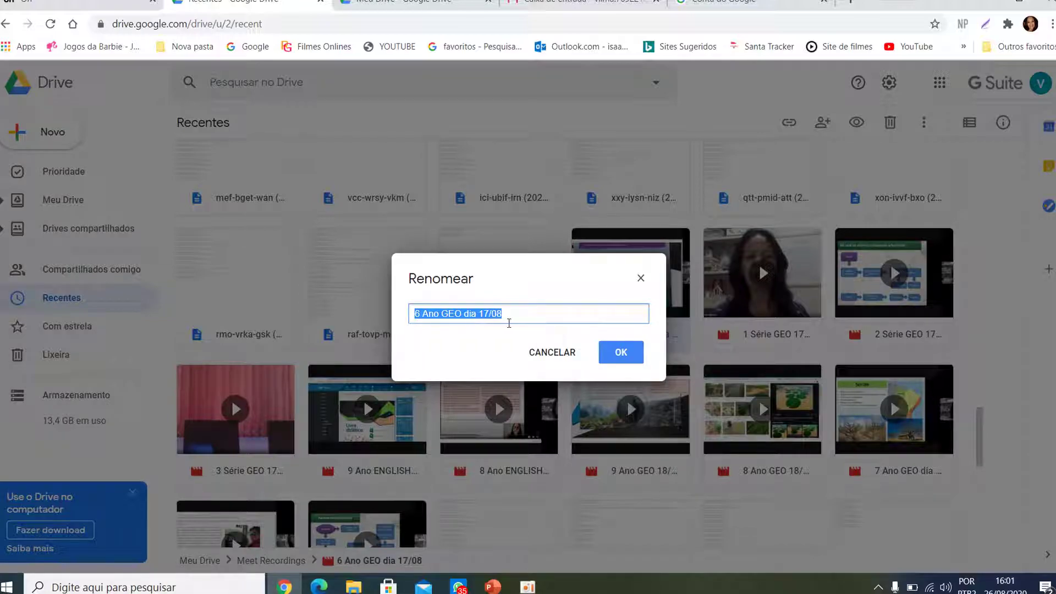
left_click(621, 358)
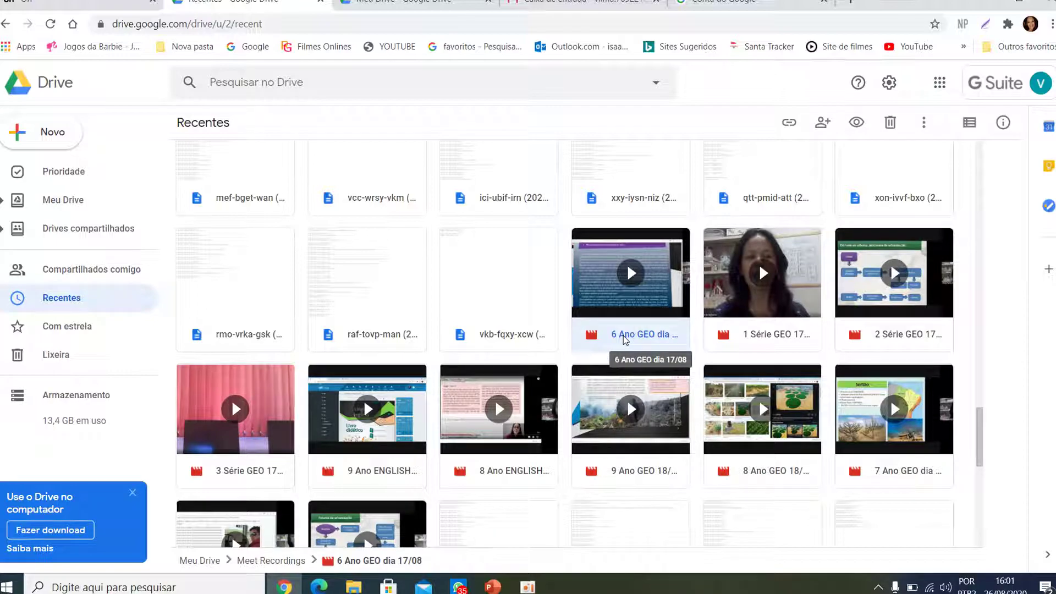
Generate and copy a shareable link for the 6 Ano GEO dia 17/08 recording, with access set to Qualquer pessoa com o link
right_click(626, 339)
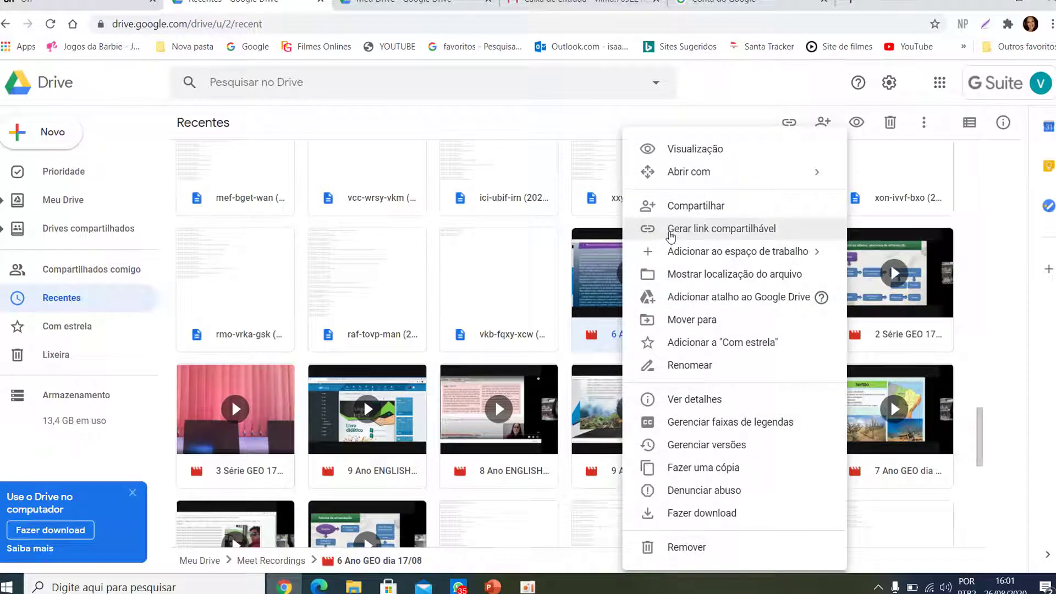
left_click(671, 237)
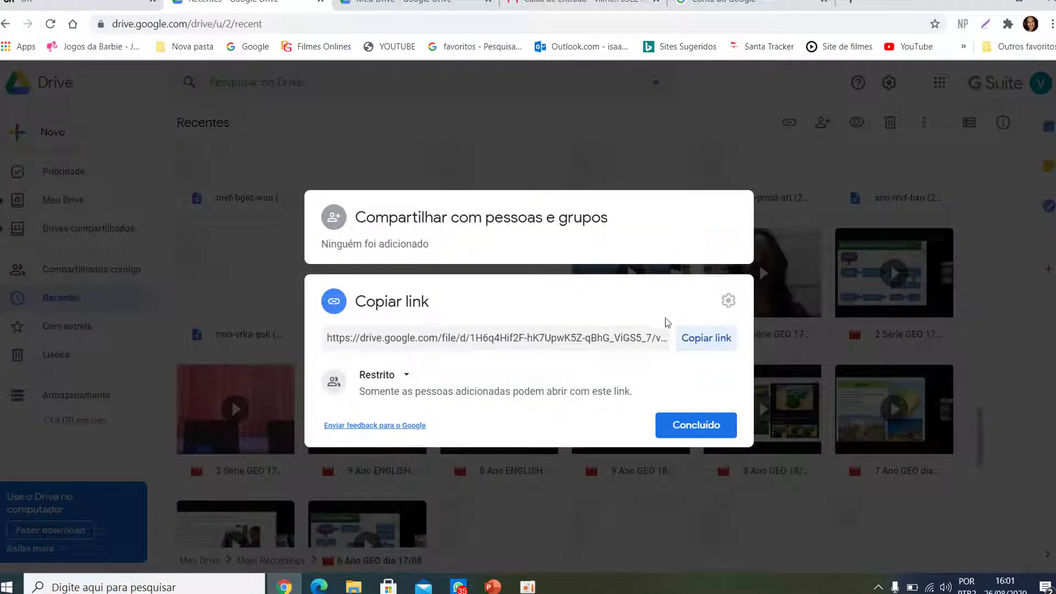
left_click(708, 341)
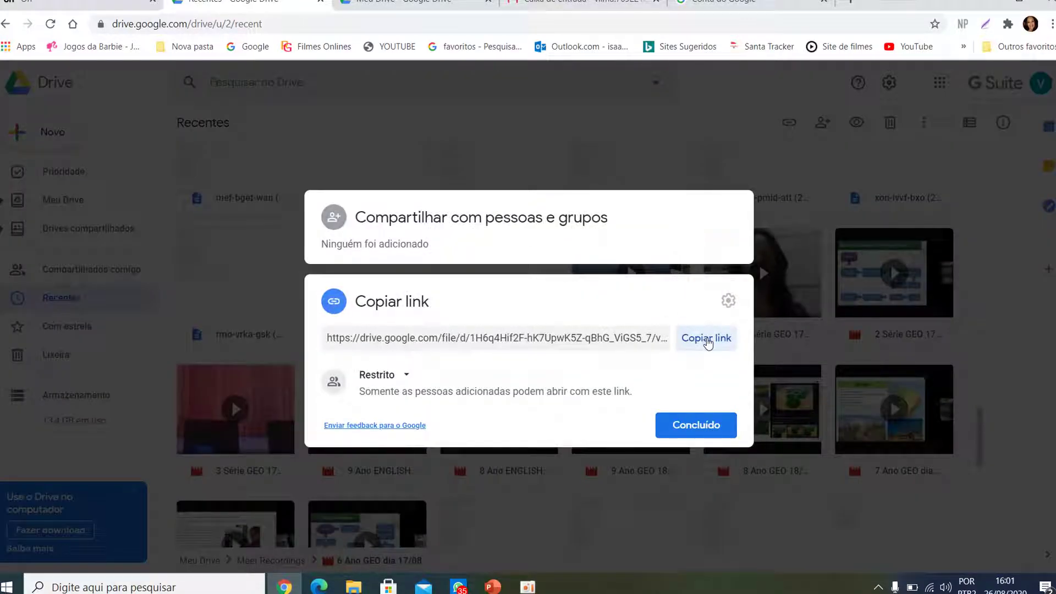
left_click(407, 376)
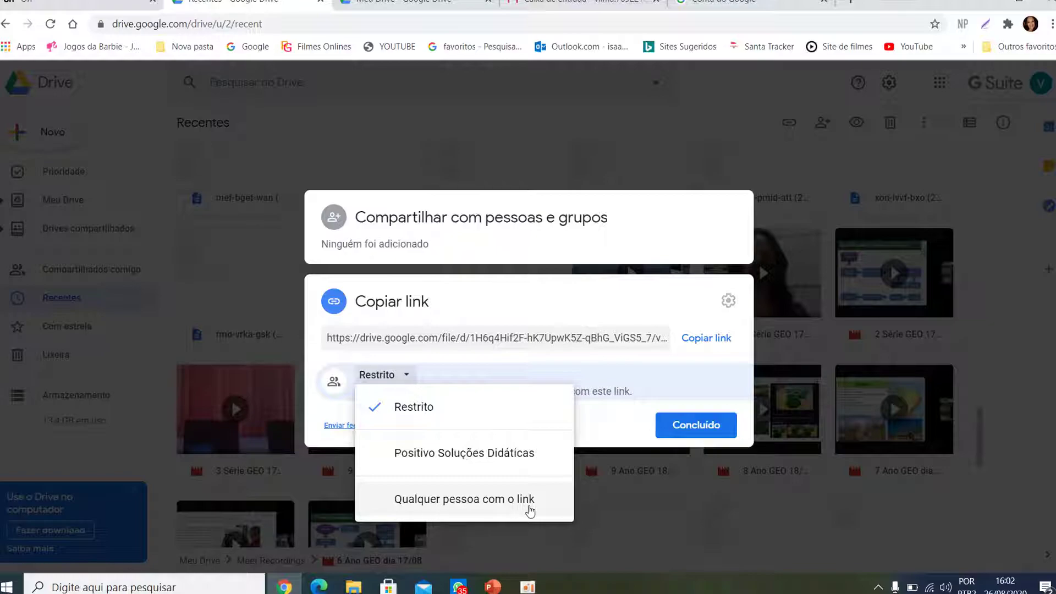
left_click(458, 501)
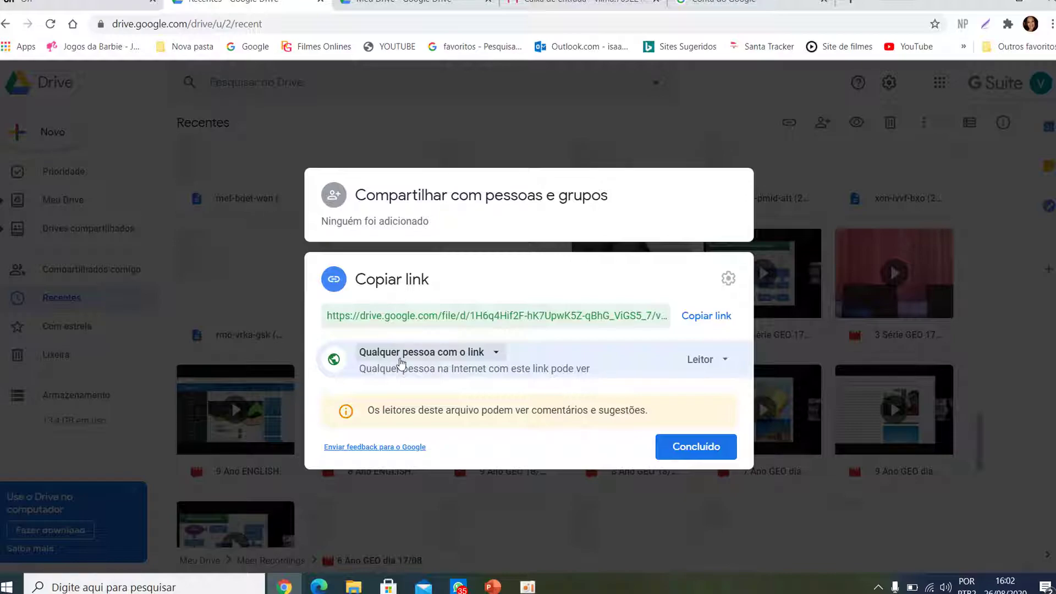
left_click(696, 448)
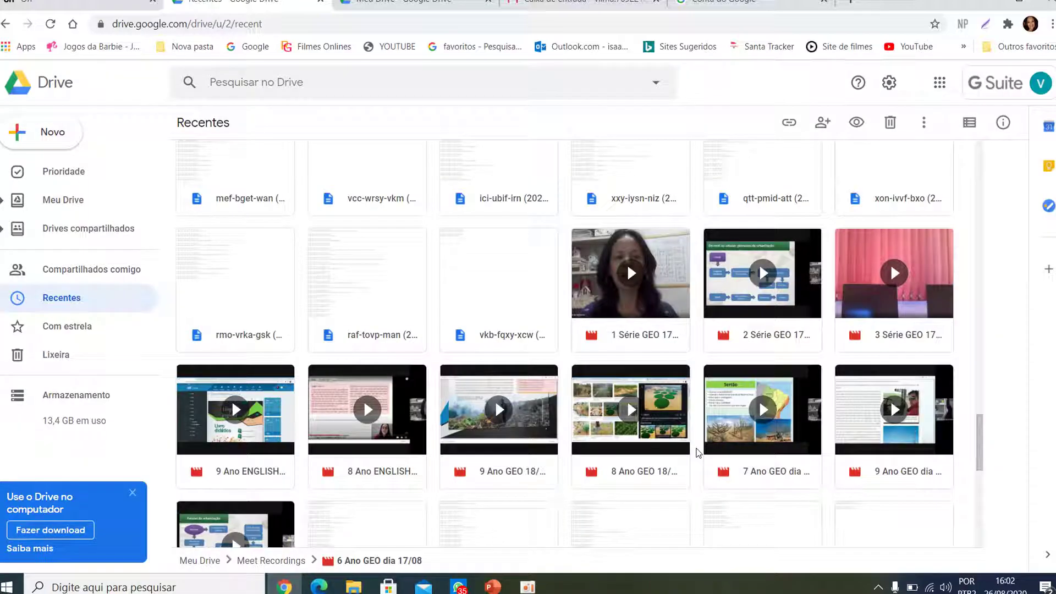
Generate a shareable link for the 1 Série GEO 17/8 recording with access set to Qualquer pessoa com o link
right_click(627, 338)
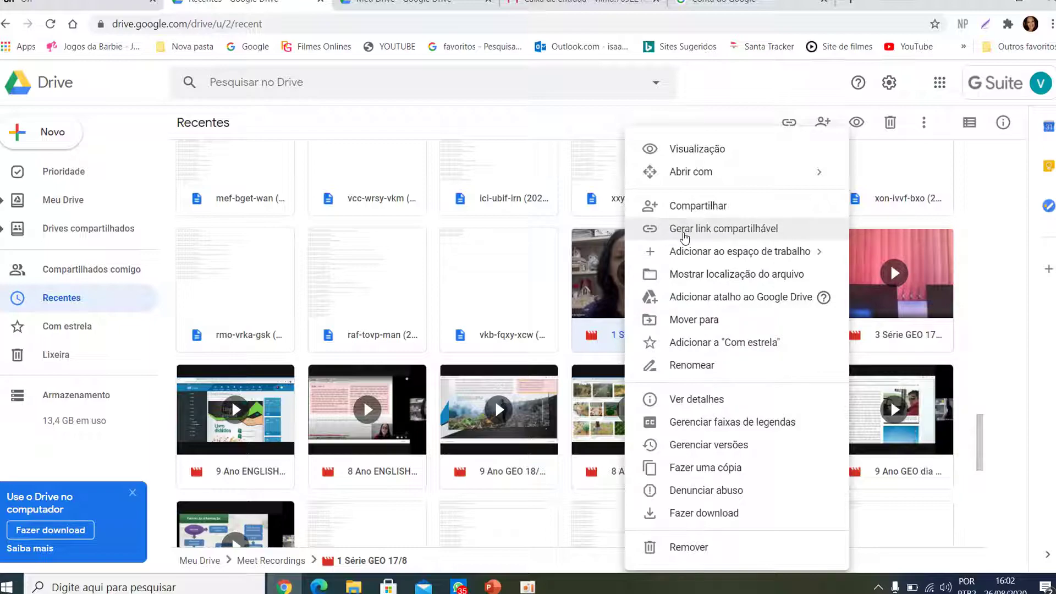
left_click(684, 226)
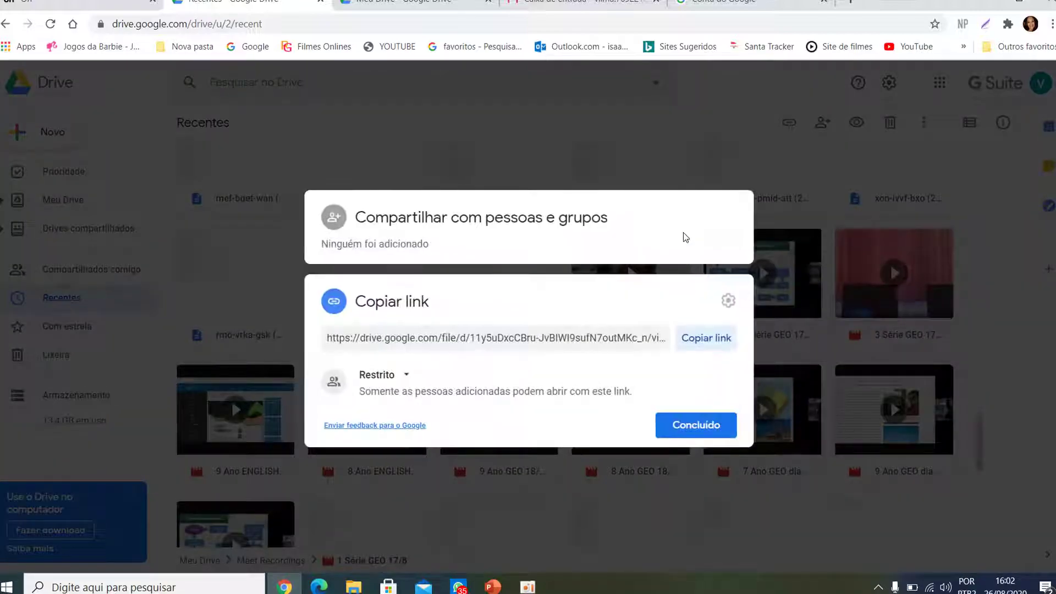
left_click(406, 375)
left_click(432, 500)
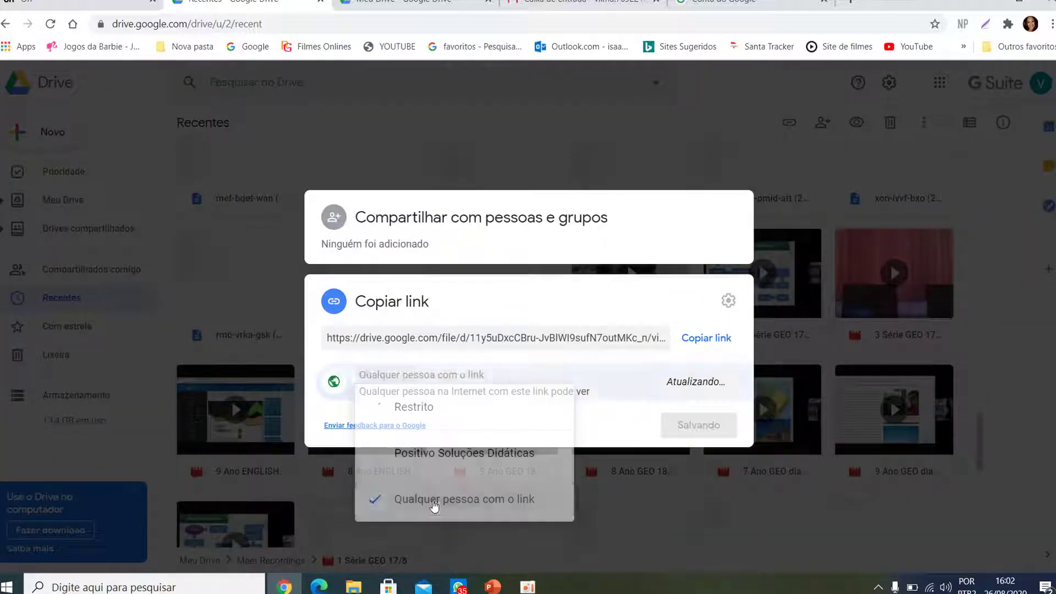
left_click(694, 447)
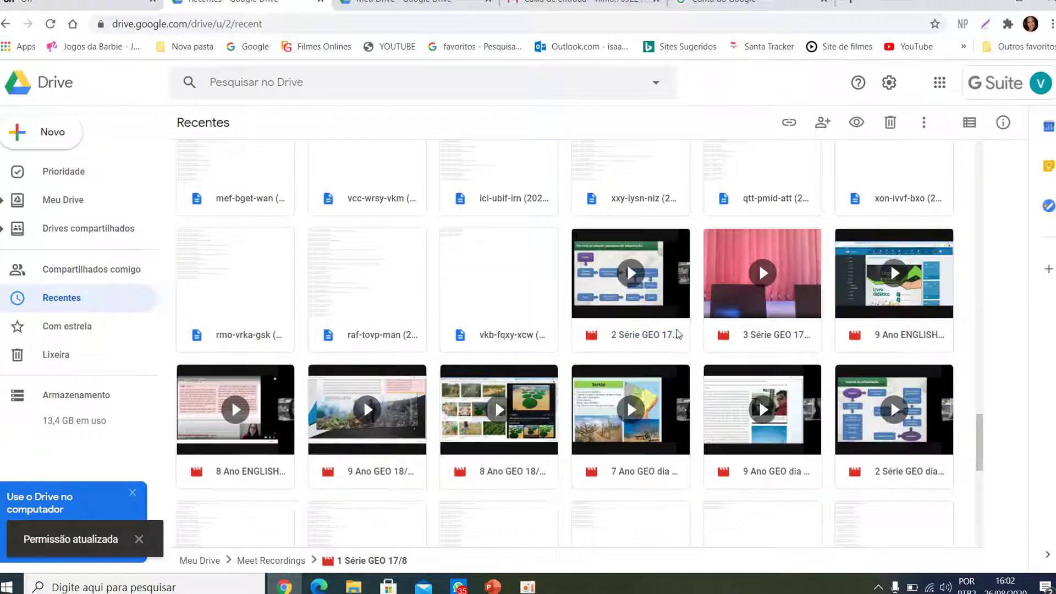
Generate a shareable link for the 2 Série GEO 17/08 recording with access set to Qualquer pessoa com o link
right_click(620, 336)
left_click(685, 228)
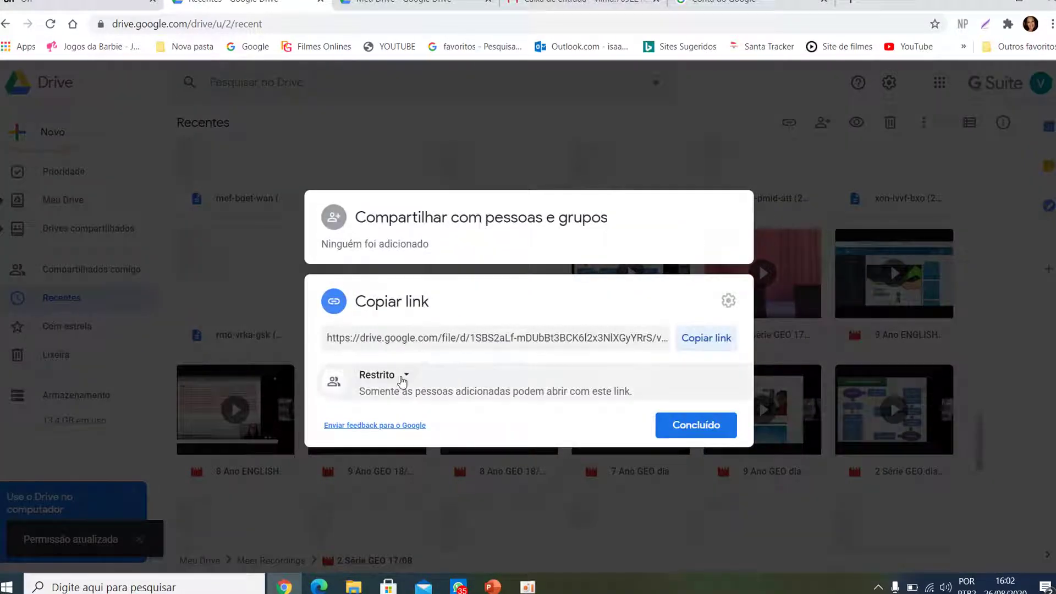
left_click(405, 377)
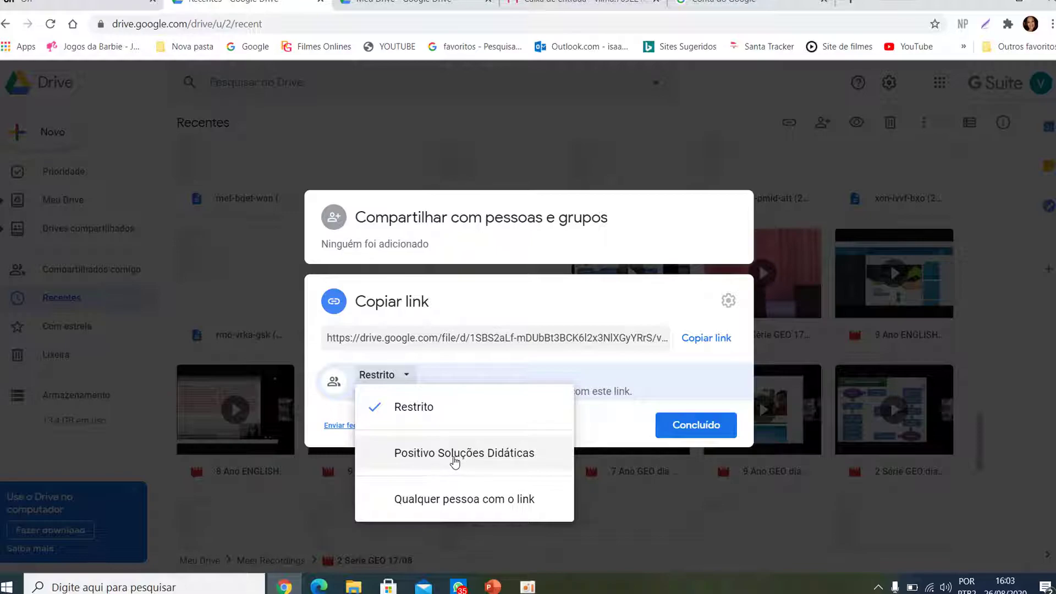
right_click(430, 499)
left_click(430, 498)
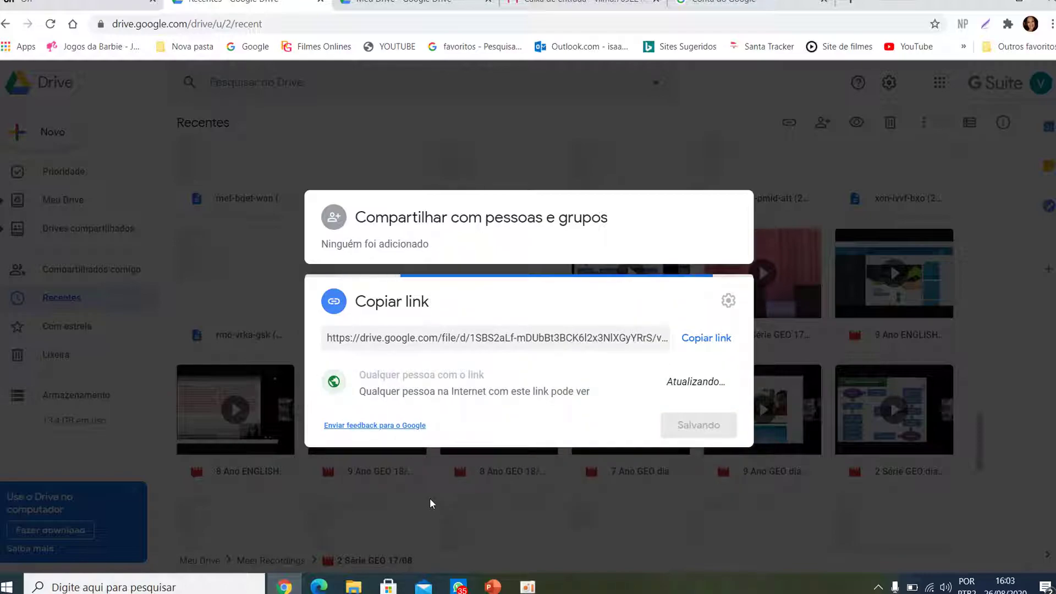
left_click(709, 448)
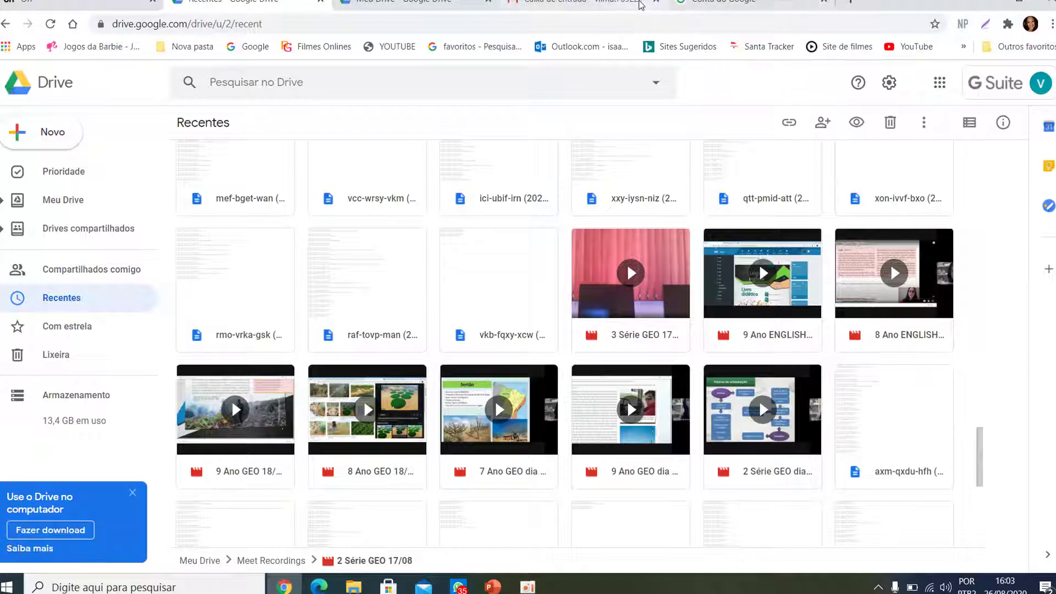
Go to the Meu Drive page and check which Google account the browser profile uses
left_click(448, 2)
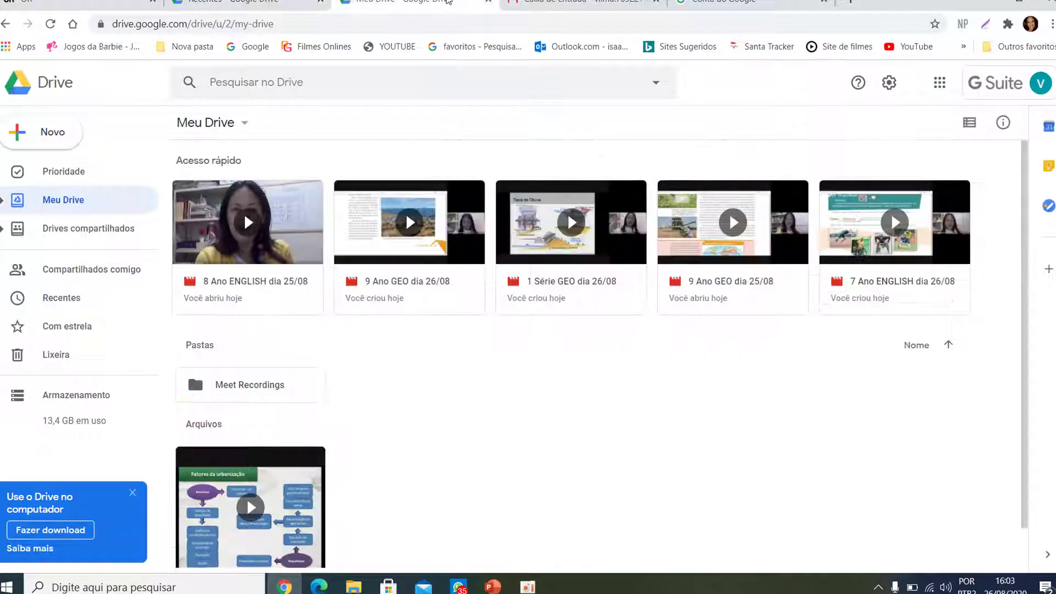
left_click(1031, 24)
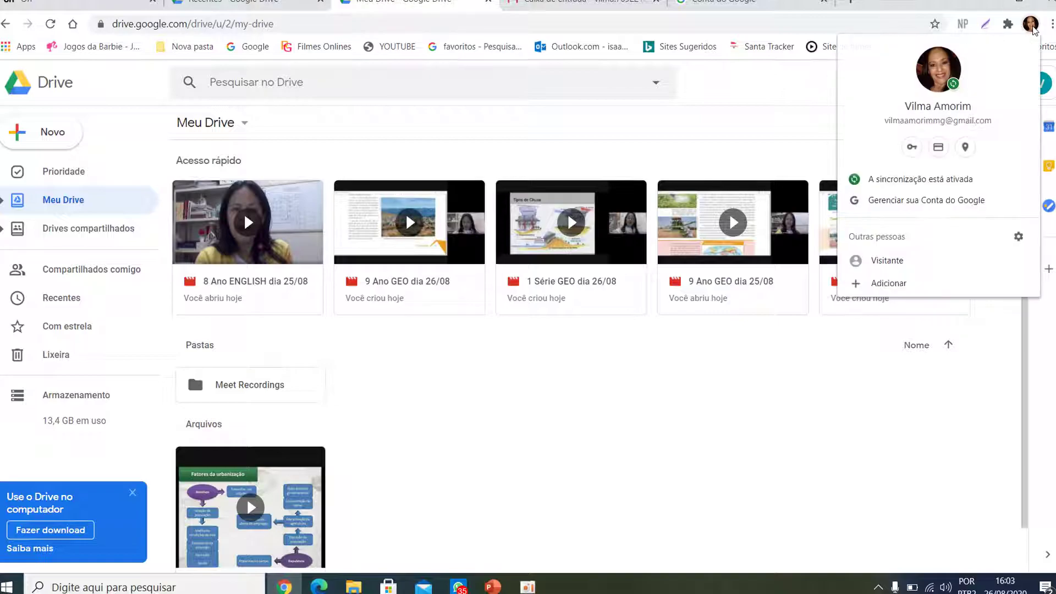
left_click(989, 7)
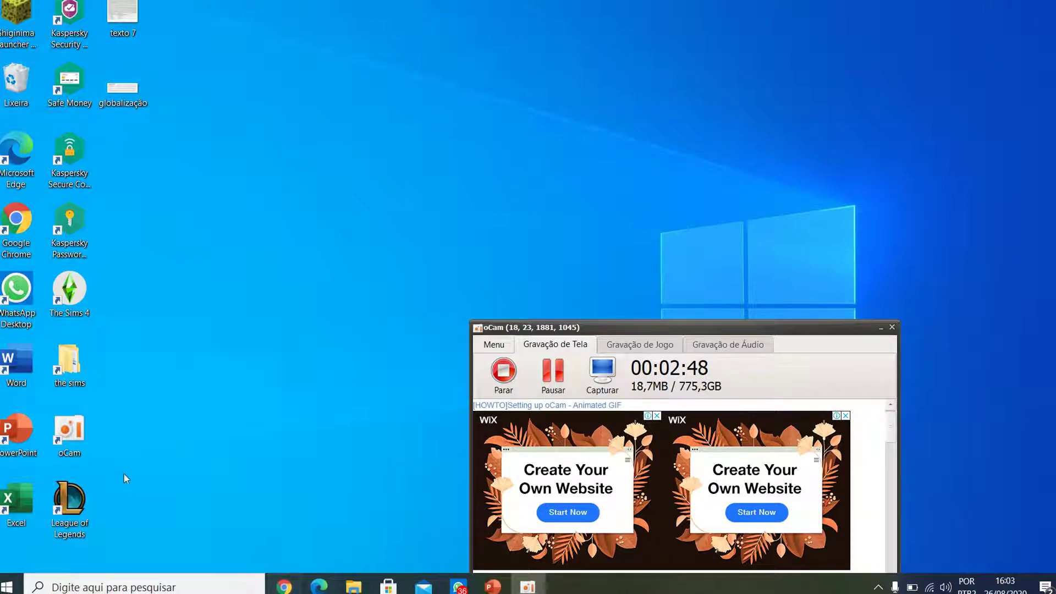
left_click(284, 587)
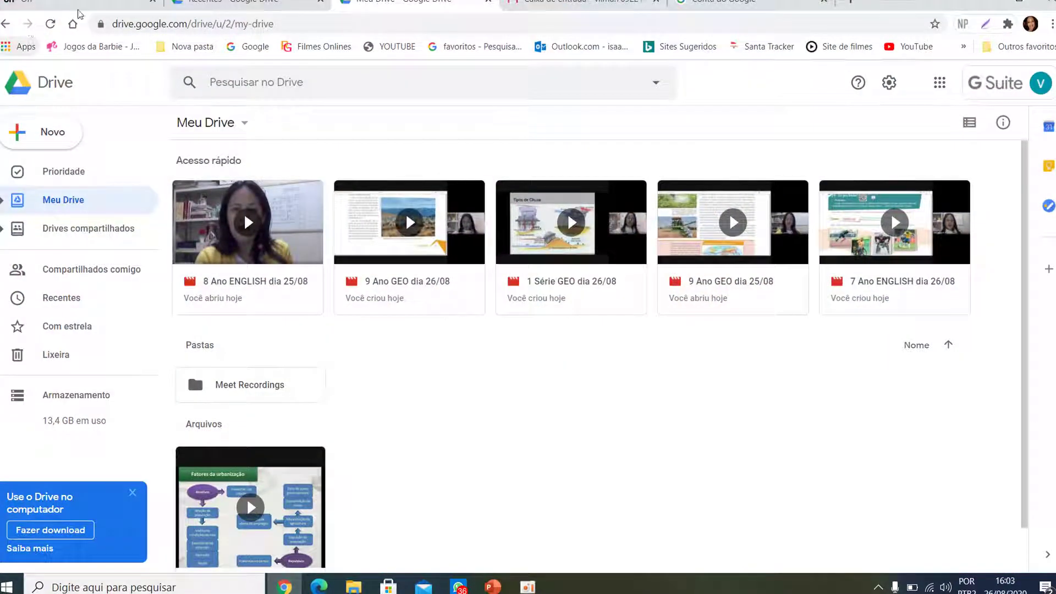
left_click(1031, 26)
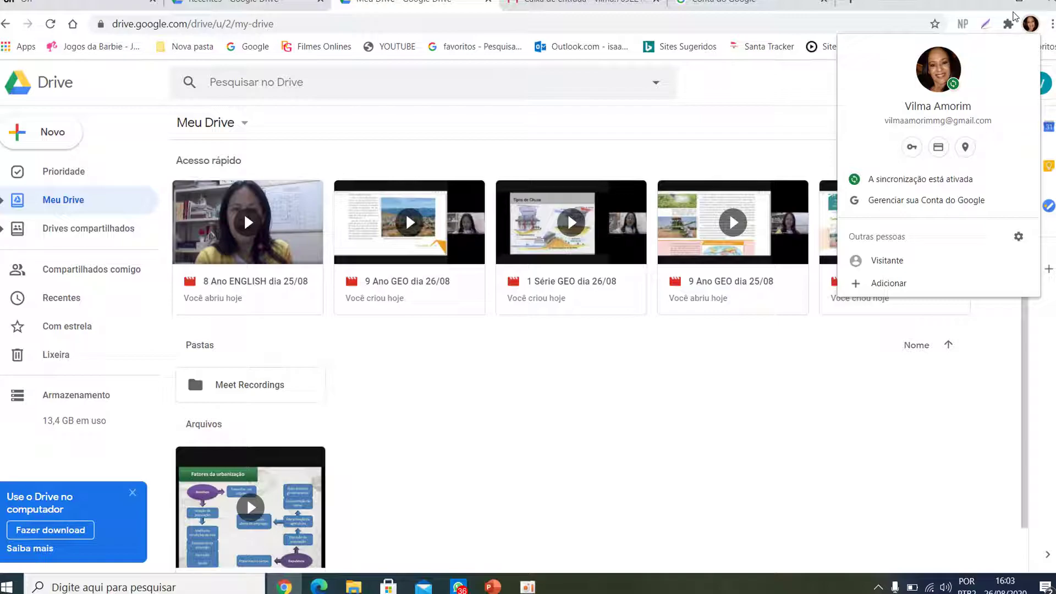
left_click(1032, 25)
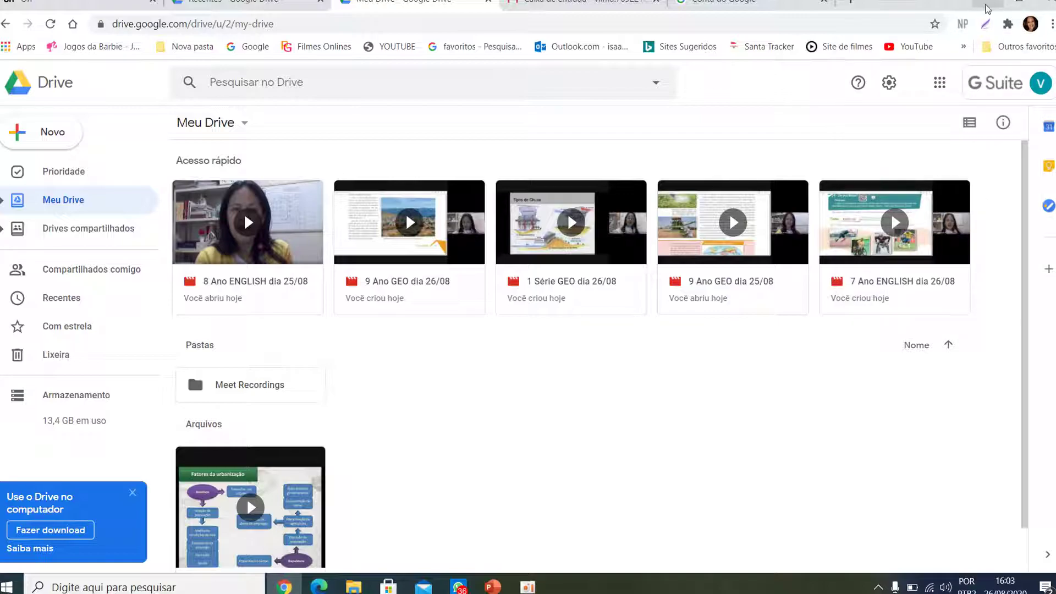
left_click(988, 7)
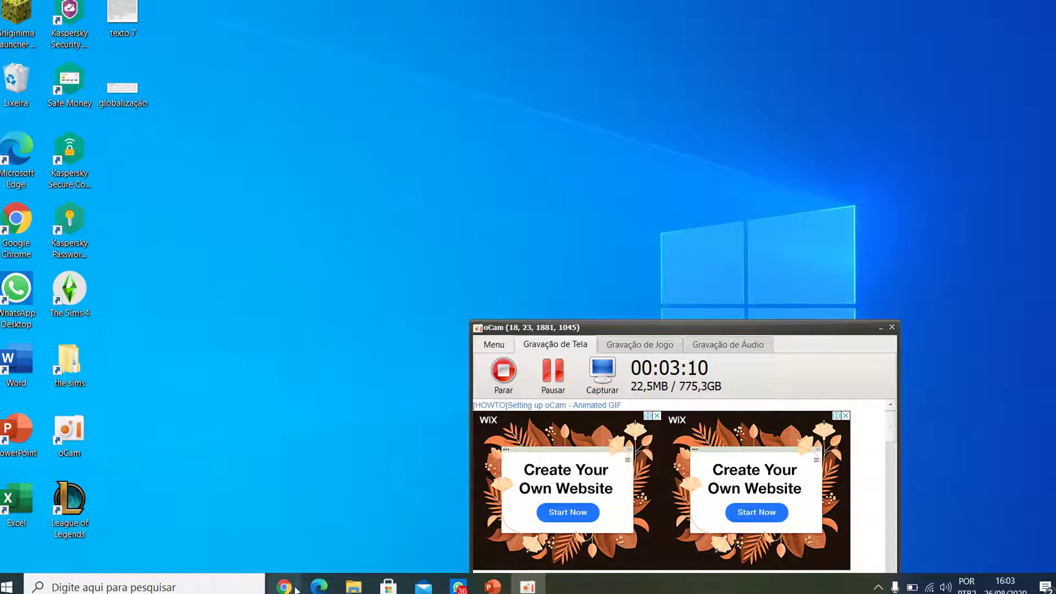
left_click(258, 457)
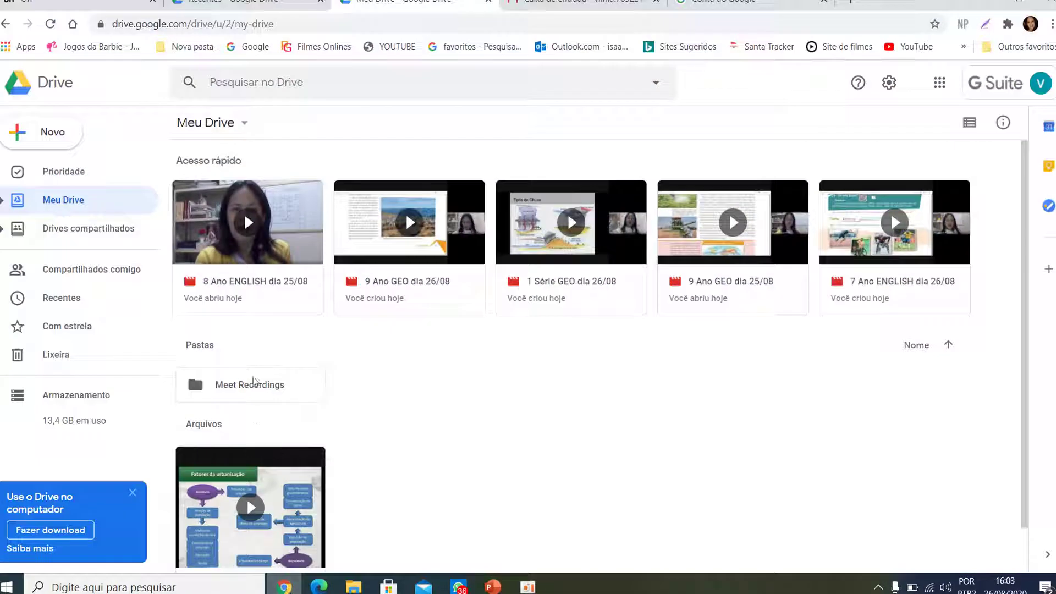
Go to the Google Account page and switch from the school-managed account to the default personal account
left_click(589, 7)
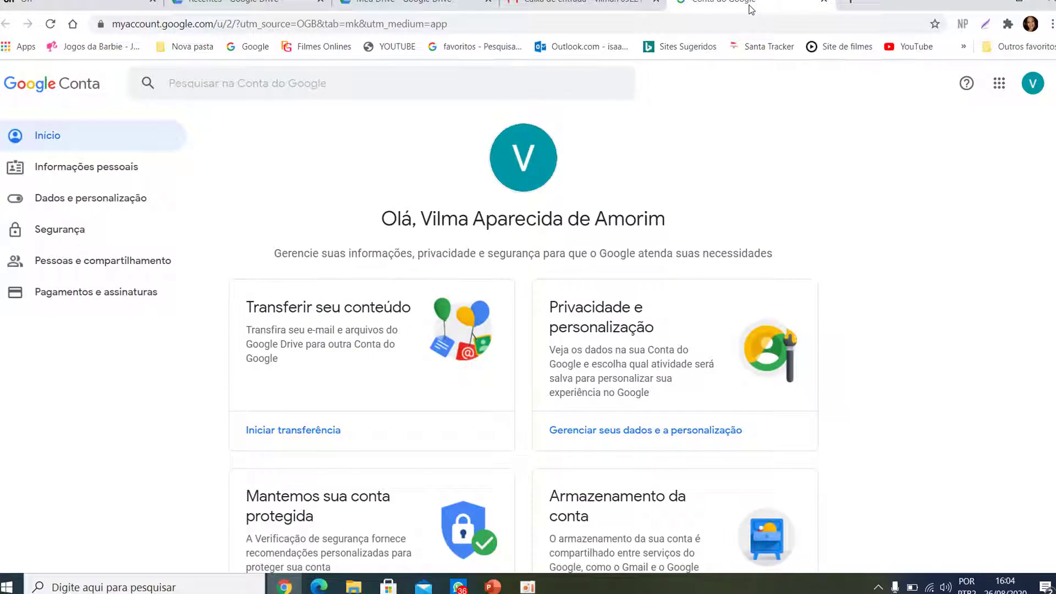
left_click(1032, 83)
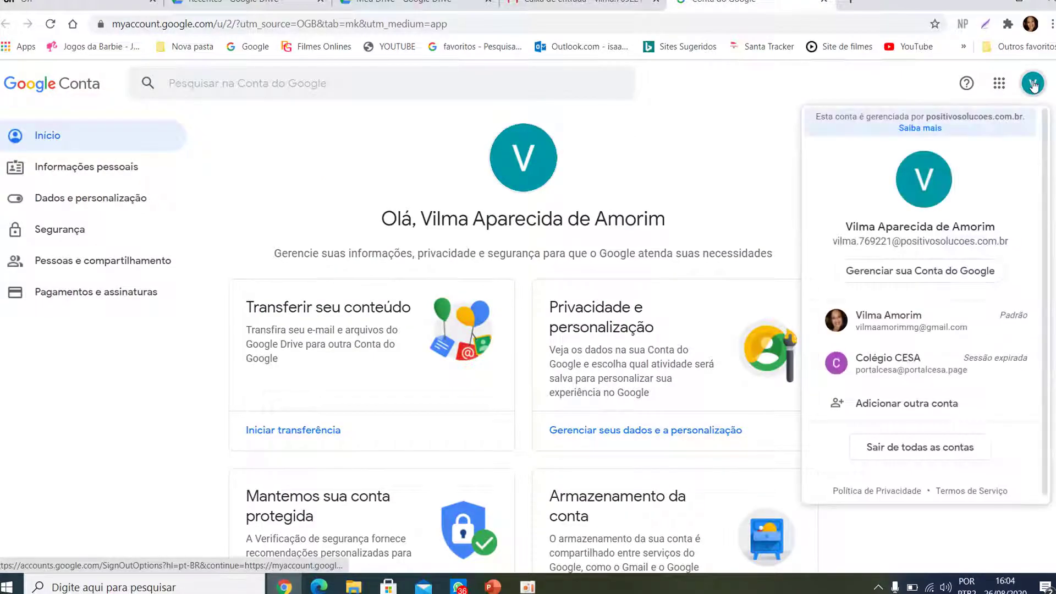
left_click(898, 328)
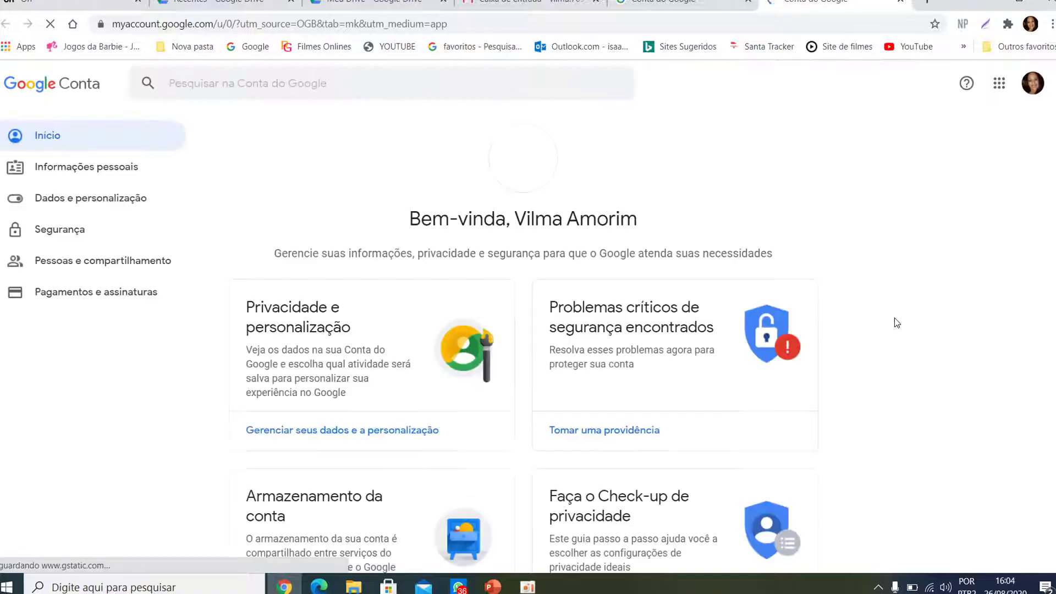
Open Google Sala de Aula with the personal account
left_click(1000, 83)
scroll(1047, 202, "down", 4)
scroll(1047, 202, "down", 4)
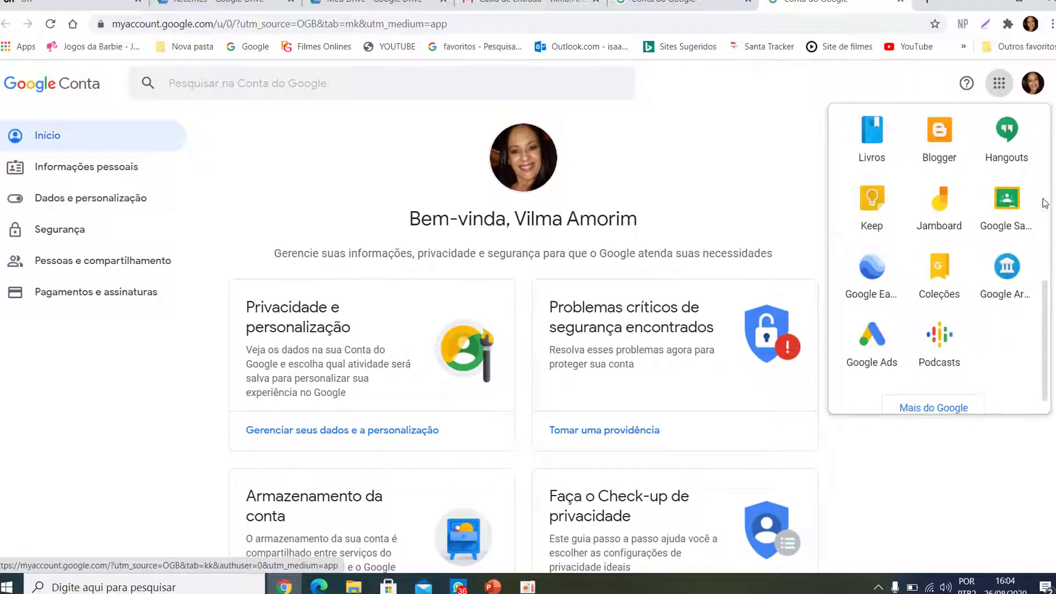
left_click(1011, 208)
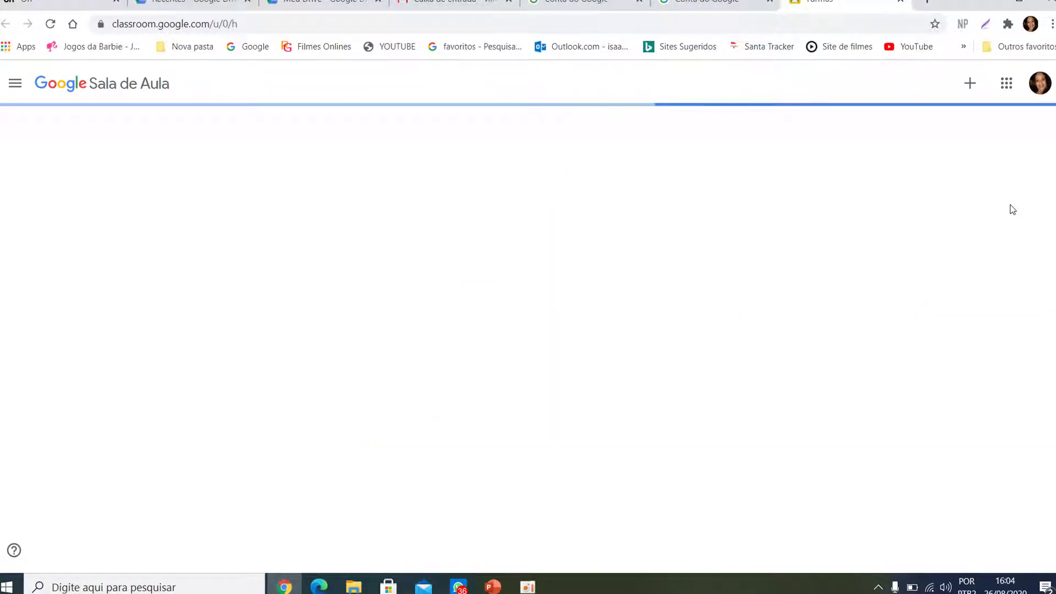
Open the Atividades of the CESA 9º - GEO class and expand the activity Aula de GEO dia 26/08
scroll(349, 358, "down", 3)
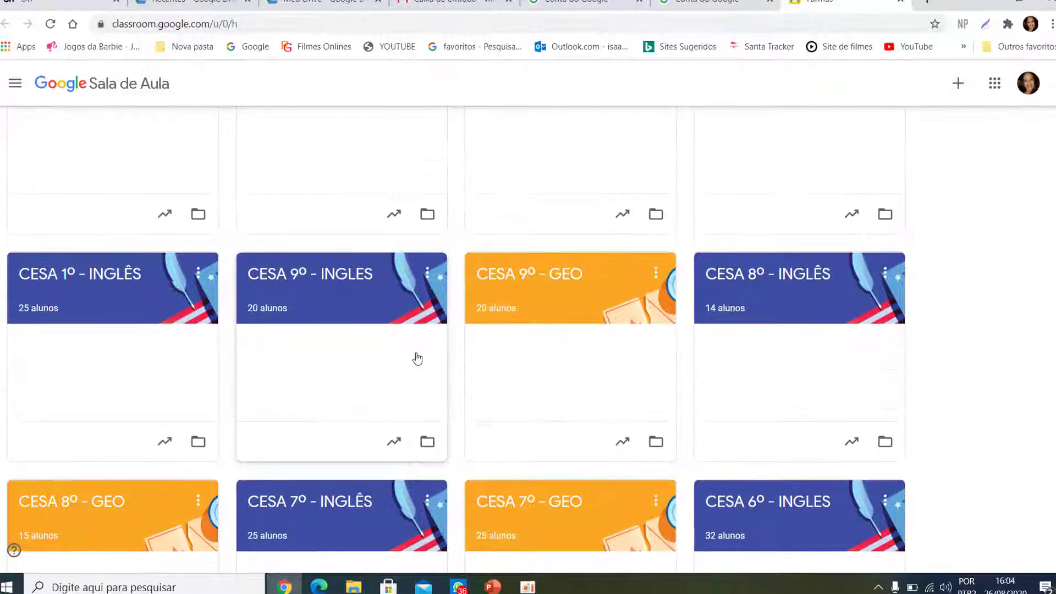
left_click(504, 275)
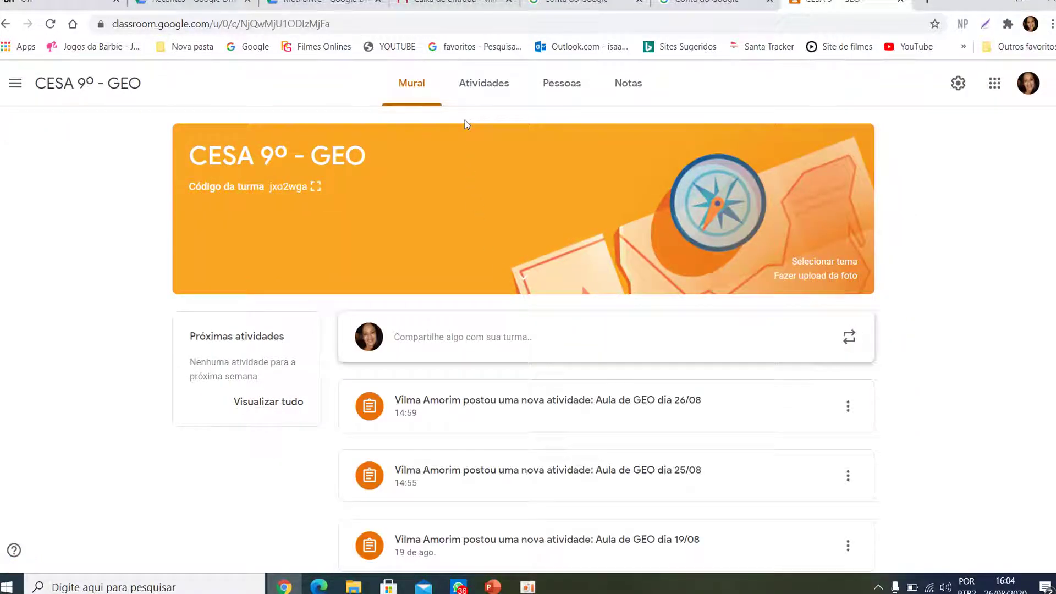
left_click(490, 87)
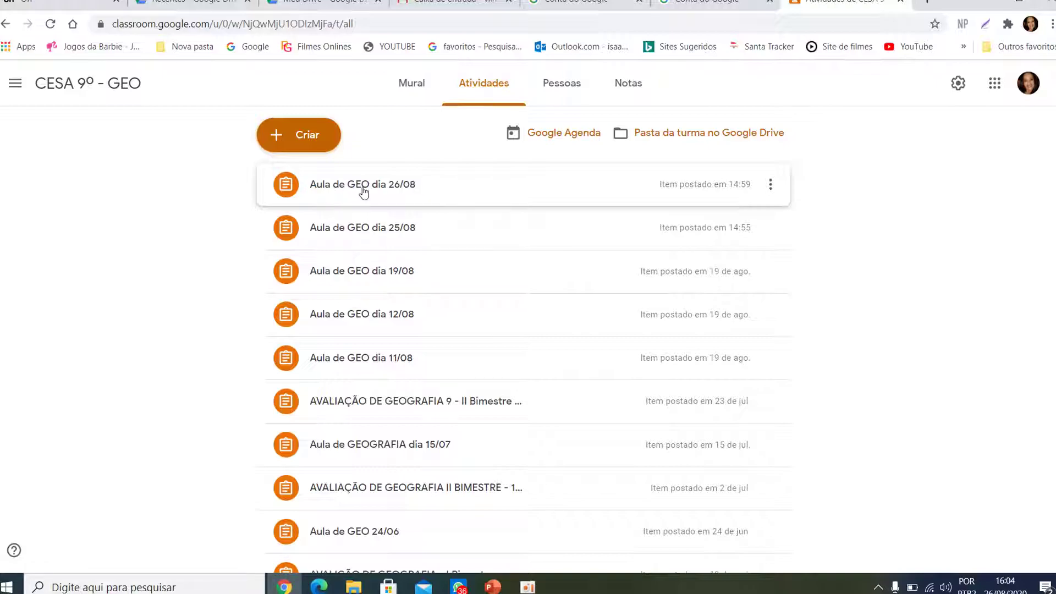
left_click(409, 187)
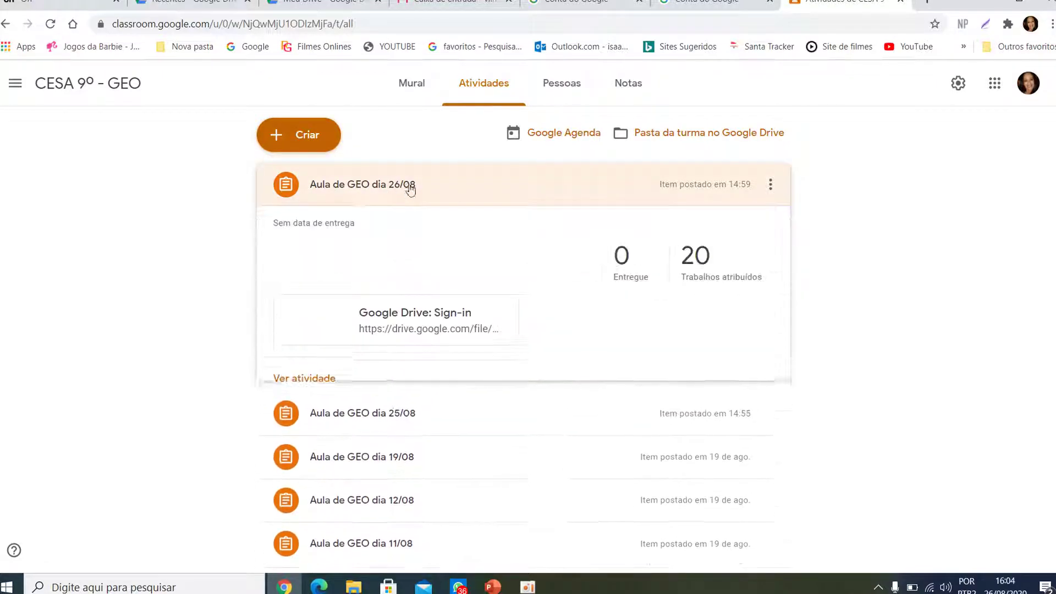